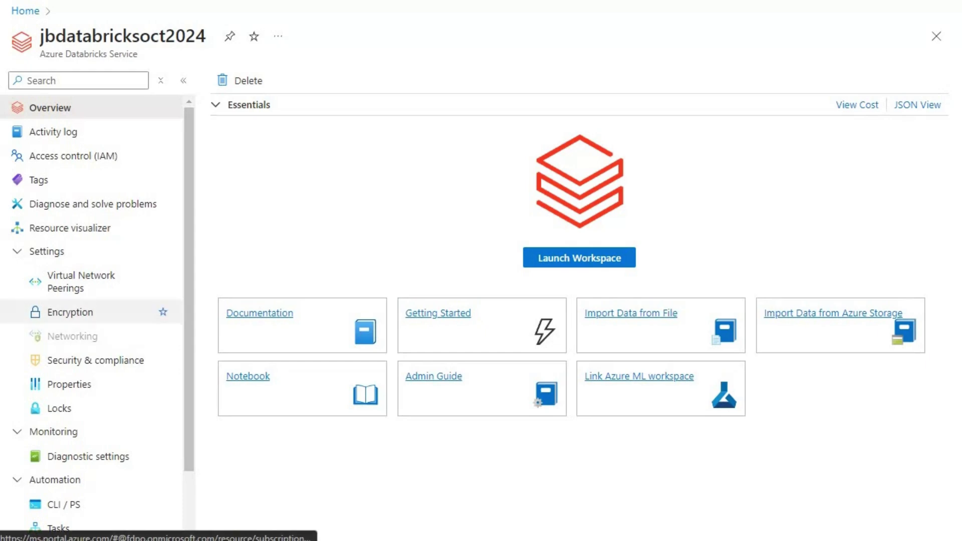
Step: Enable Managed Services in the workspace's encryption settings and copy the key identifier of the current jbadbkeyoct2024 version in the key vault
left_click(70, 311)
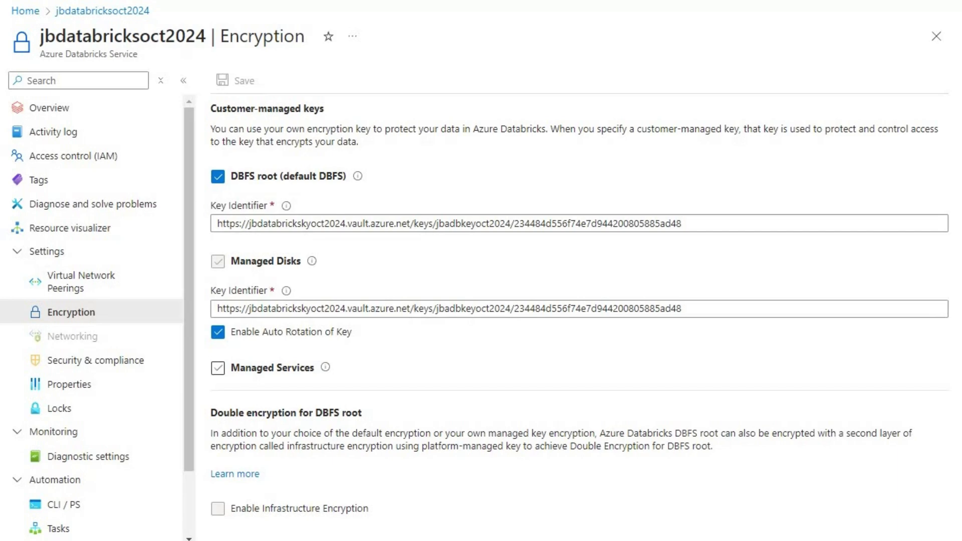
left_click(218, 368)
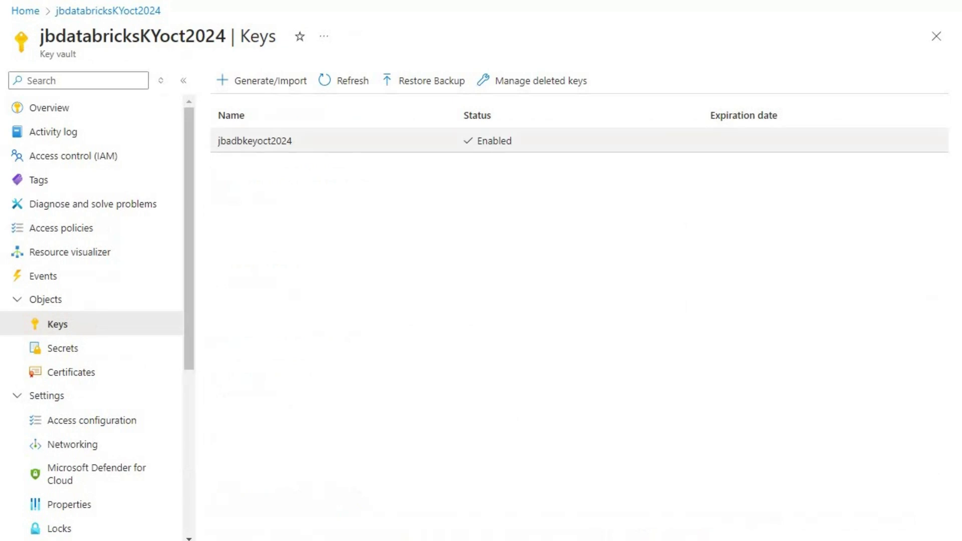
left_click(255, 140)
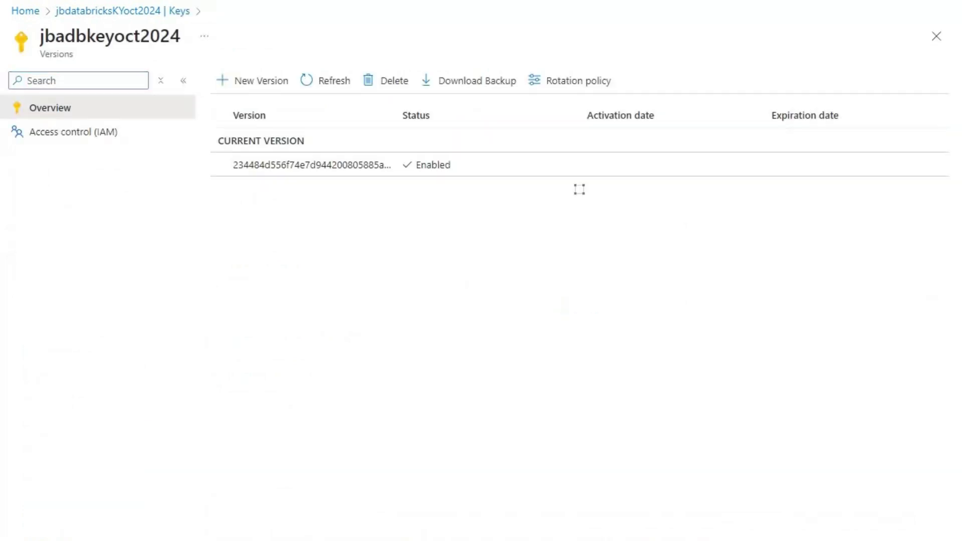
left_click(310, 164)
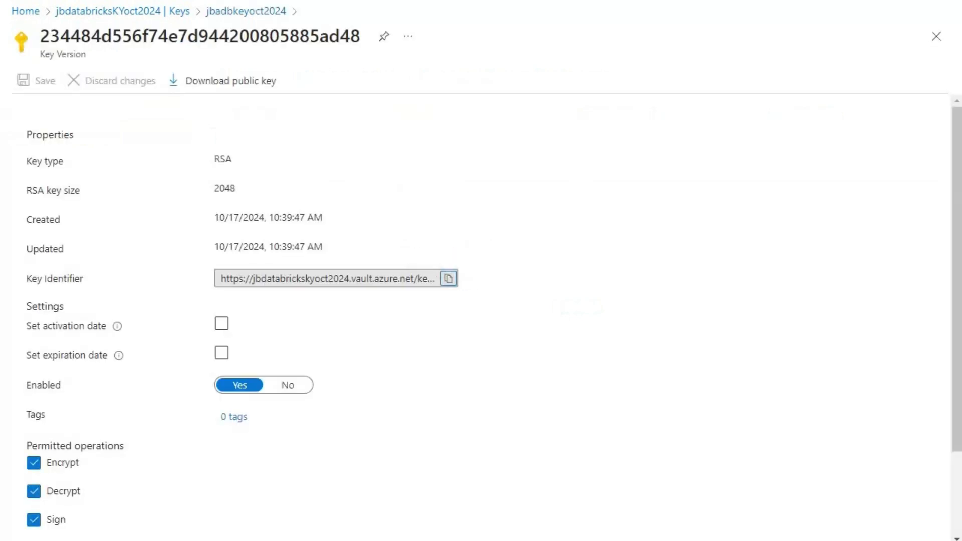
left_click(448, 278)
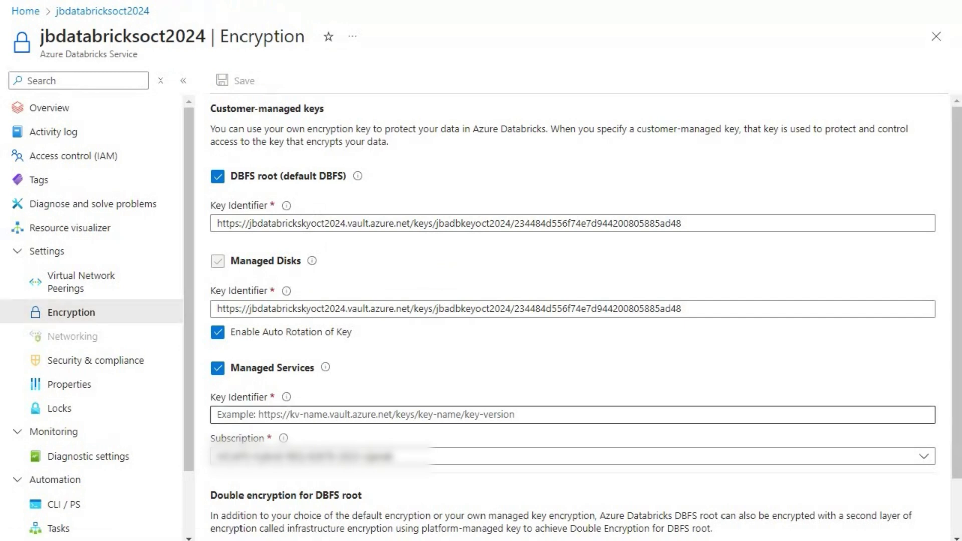
Step: Try to save the encryption settings with the copied jbadbkeyoct2024 key identifier entered for Managed Services
left_click(280, 414)
key("ctrl+v")
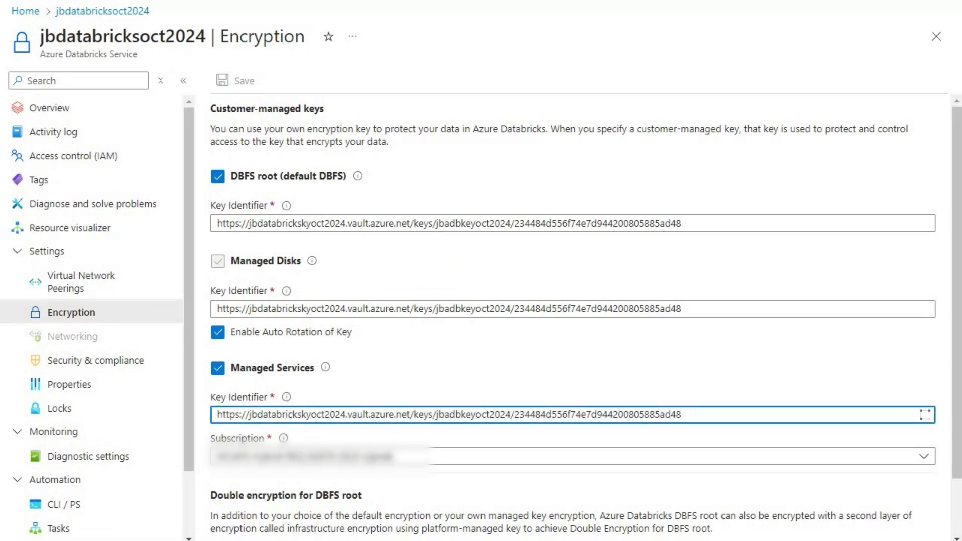
key("Home")
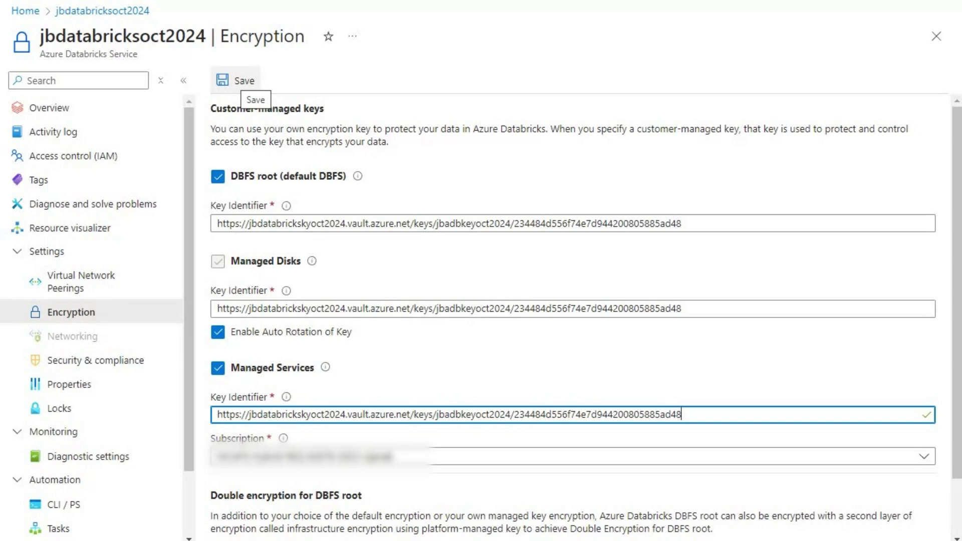
left_click(238, 81)
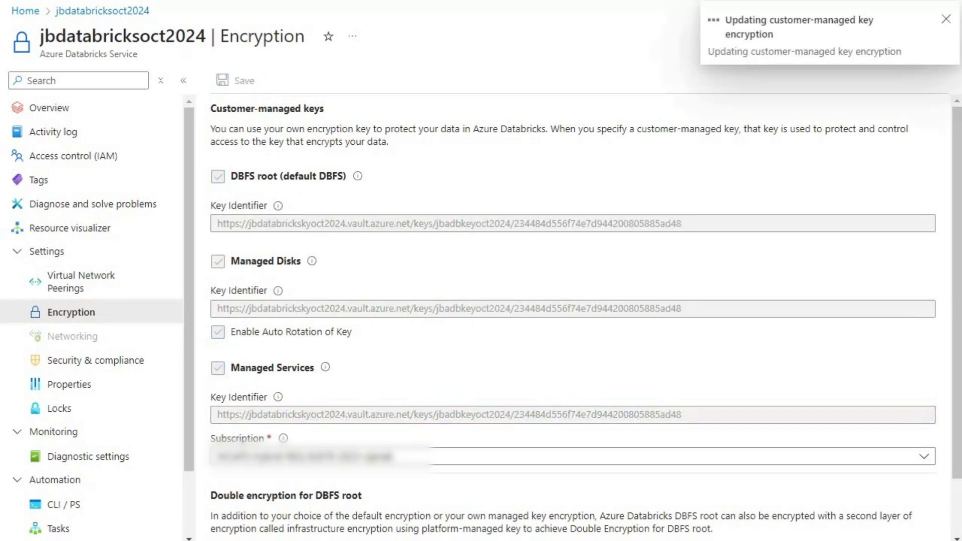
Step: Open the portal notifications and expand the full details of the latest customer-managed key encryption update
left_click(934, 1)
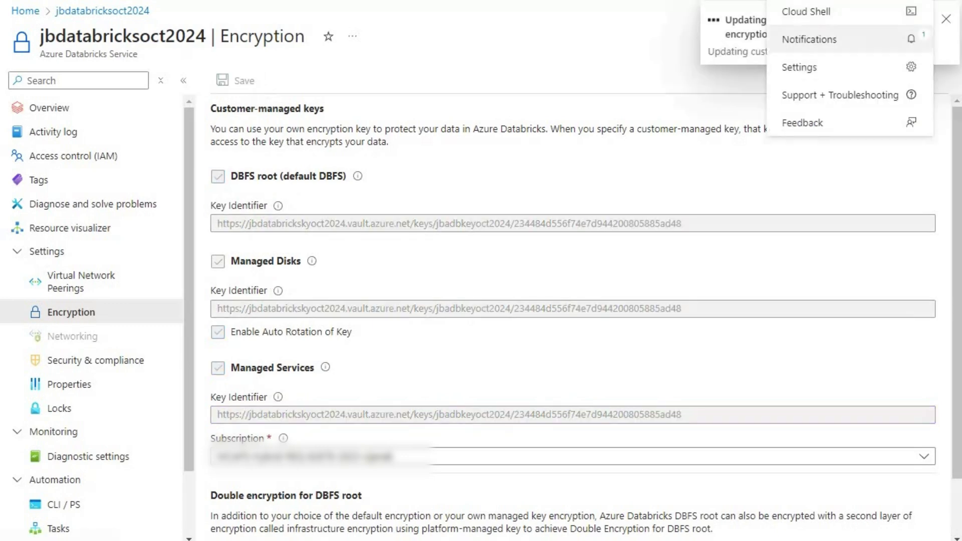
left_click(804, 39)
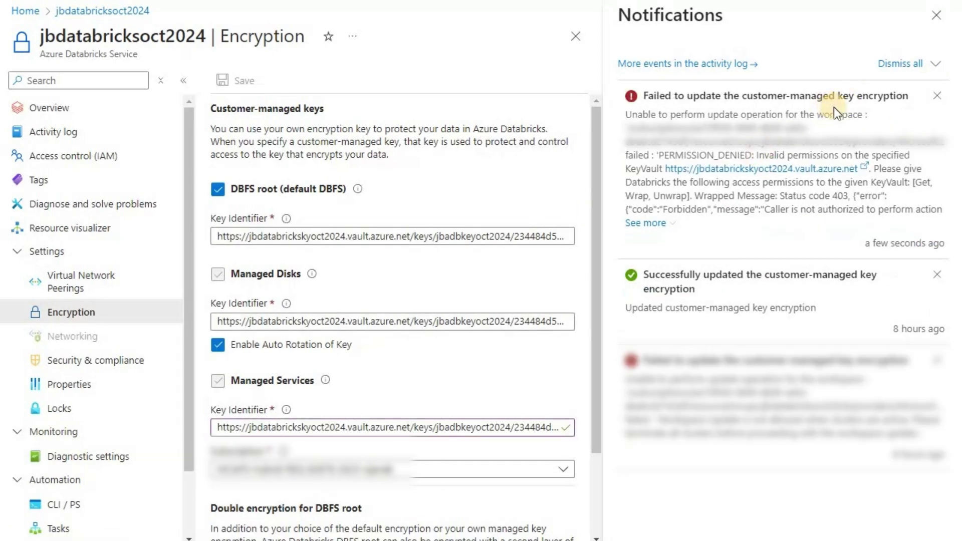
left_click(642, 224)
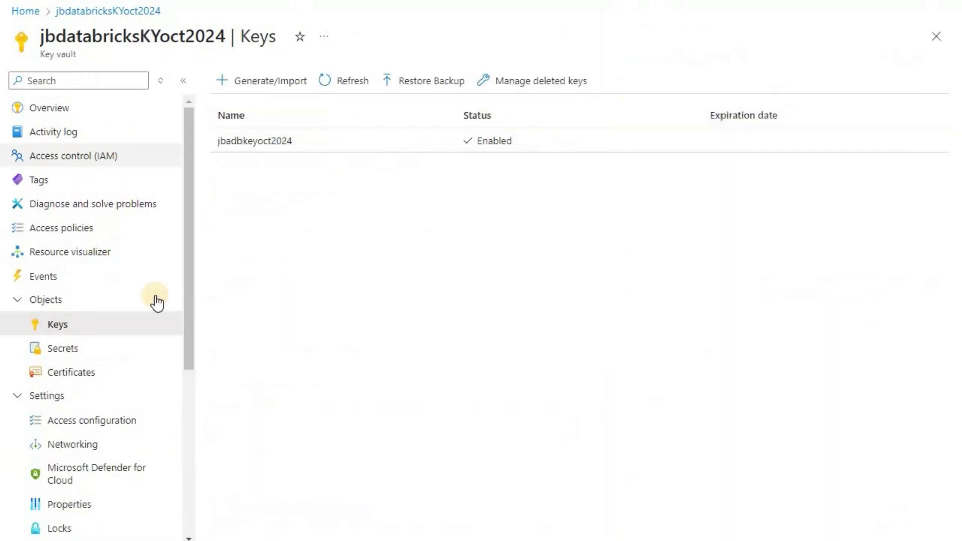
Step: Copy the caller name AzureDatabricks from the error and start a key vault role assignment with the Key Vault Crypto Service Encryption User role
left_click(106, 156)
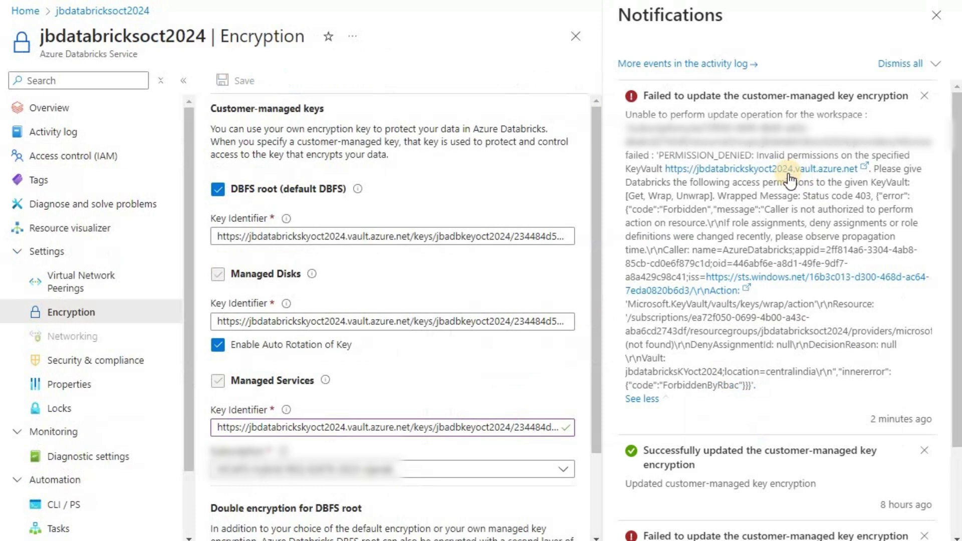
double_click(759, 250)
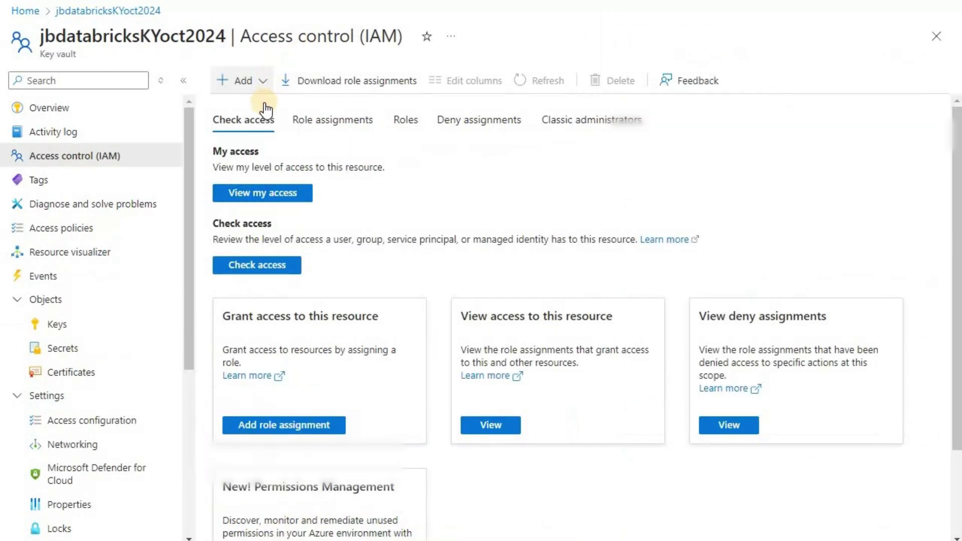
left_click(262, 81)
left_click(264, 103)
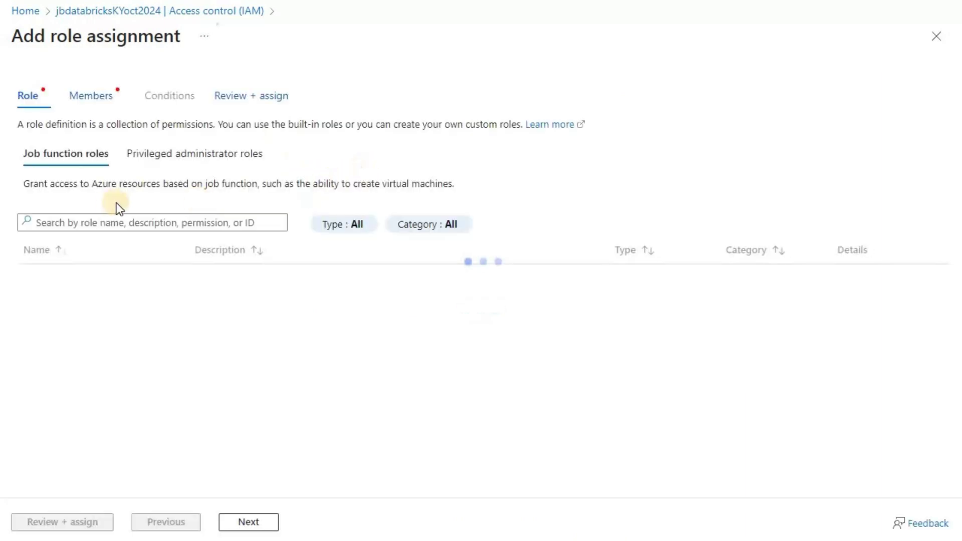
left_click(107, 222)
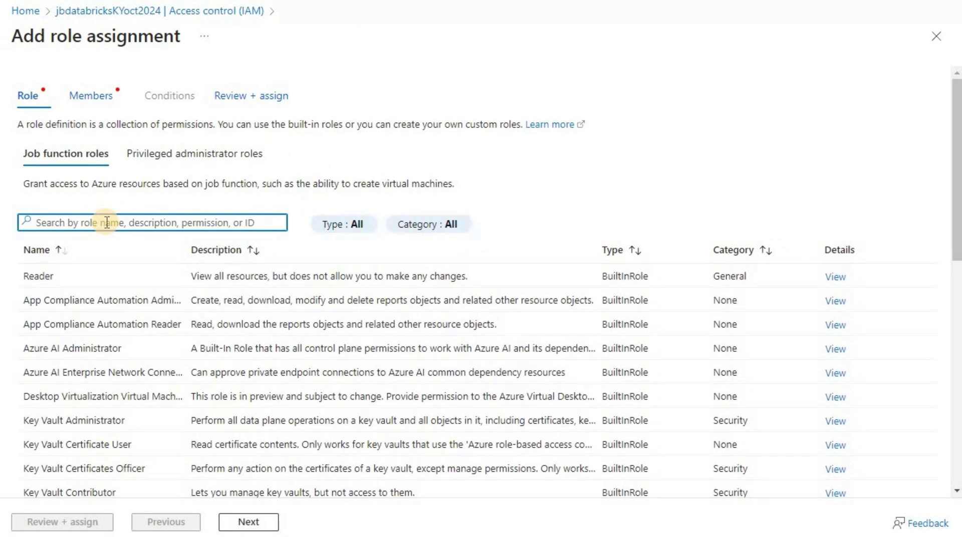
type("key vaul")
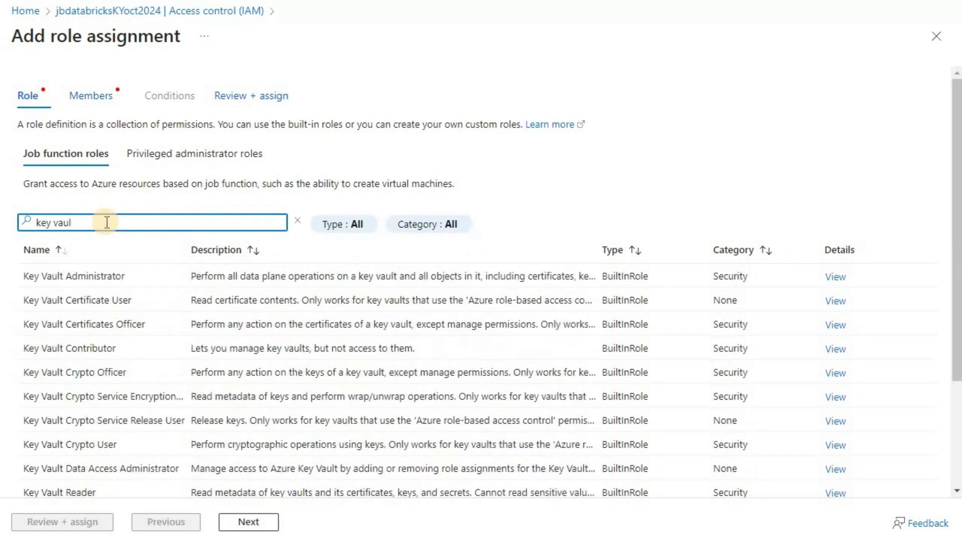
type("t crypto")
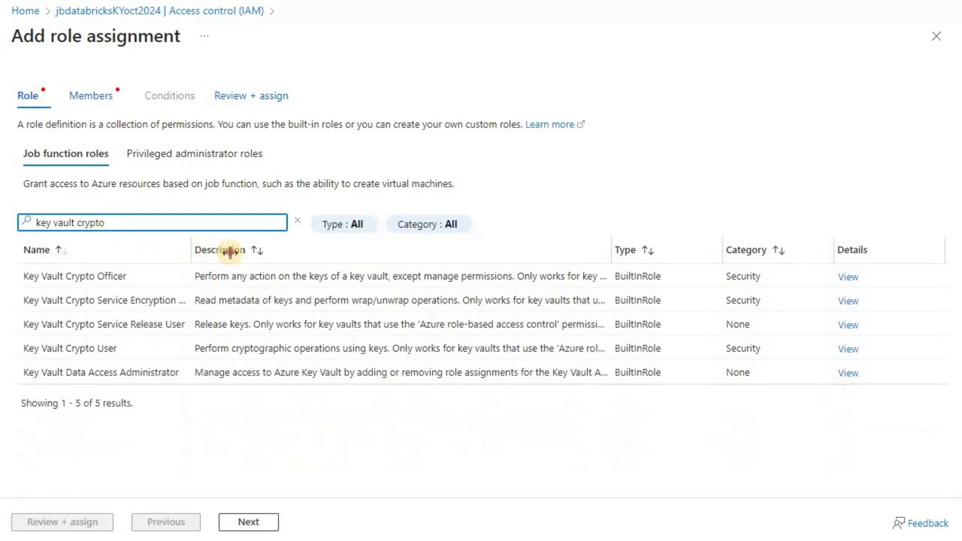
left_click(182, 304)
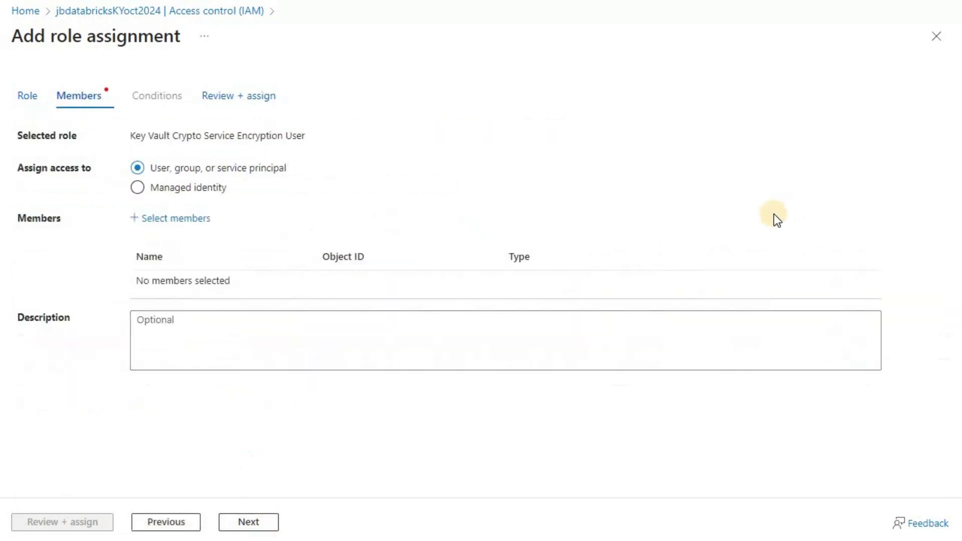
Step: Add the AzureDatabricks application as the member of the role assignment, then review and assign it
key("Return")
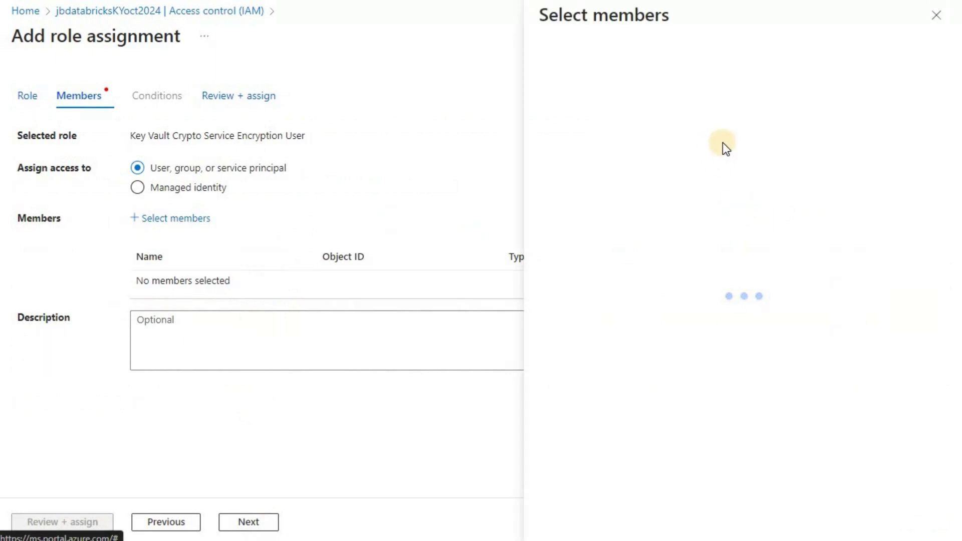
left_click(607, 62)
type("AzureDatabricks")
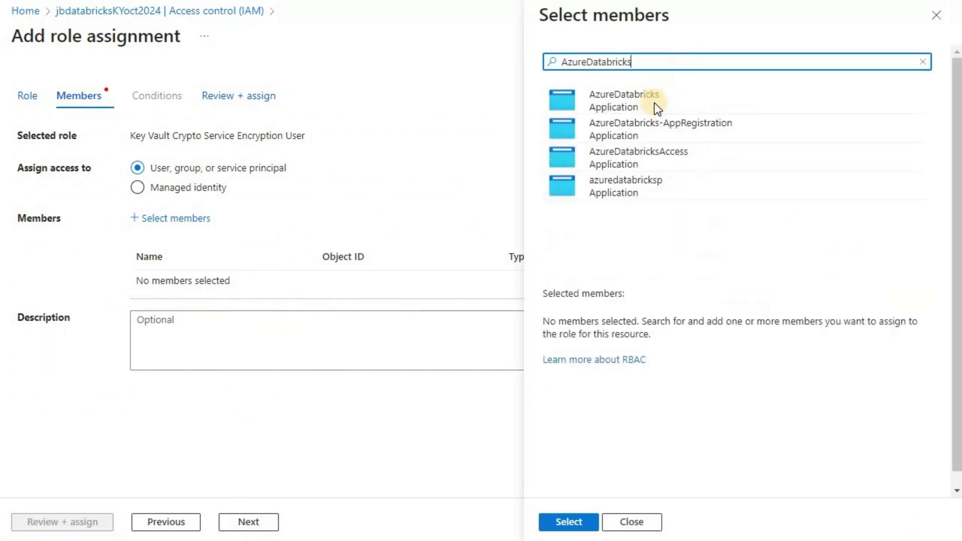
left_click(654, 103)
left_click(585, 524)
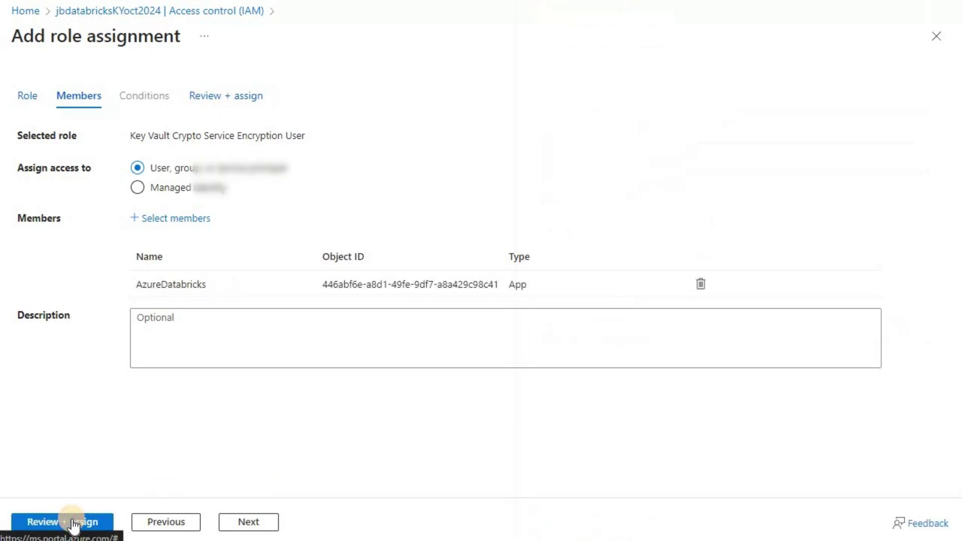
left_click(72, 521)
left_click(71, 521)
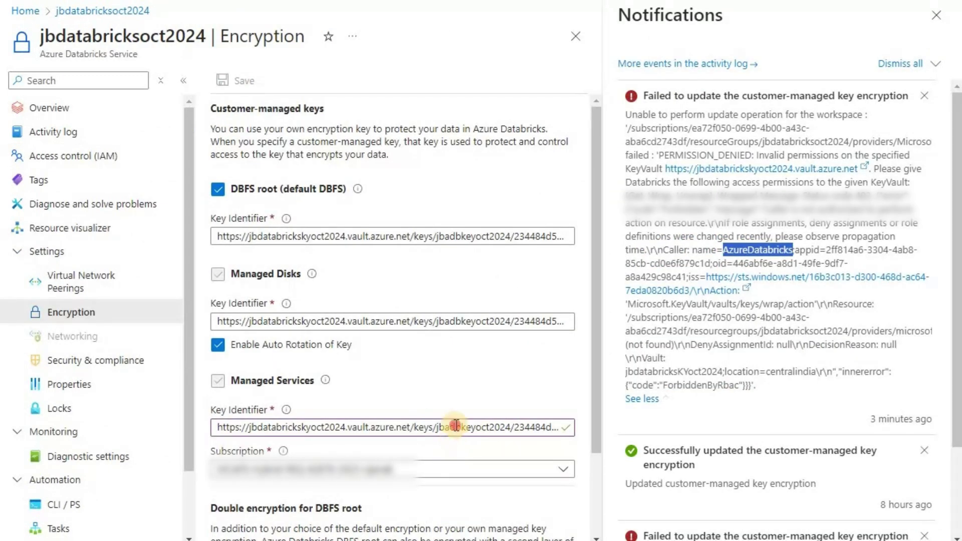
Step: Discard the unsaved edits on the workspace's encryption settings and reload that page
triple_click(455, 426)
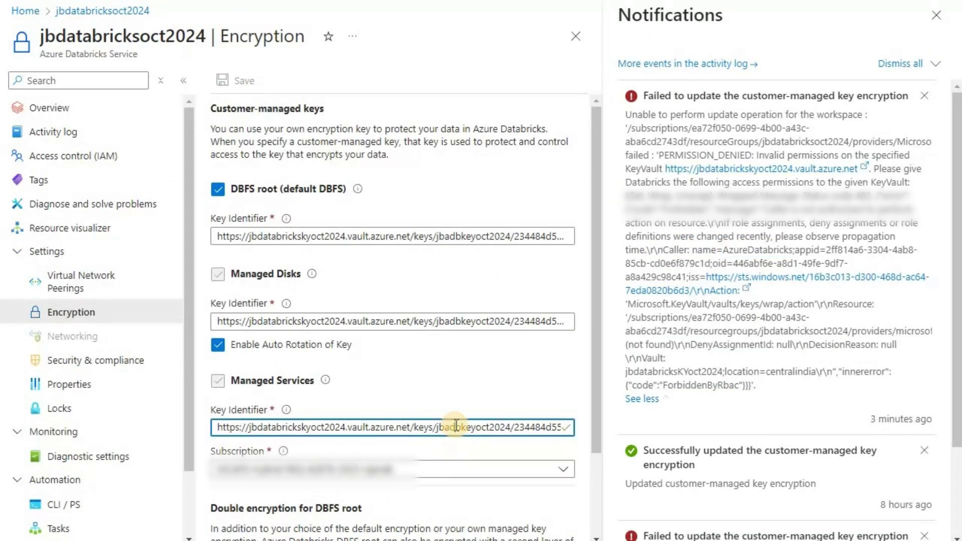
left_click(99, 291)
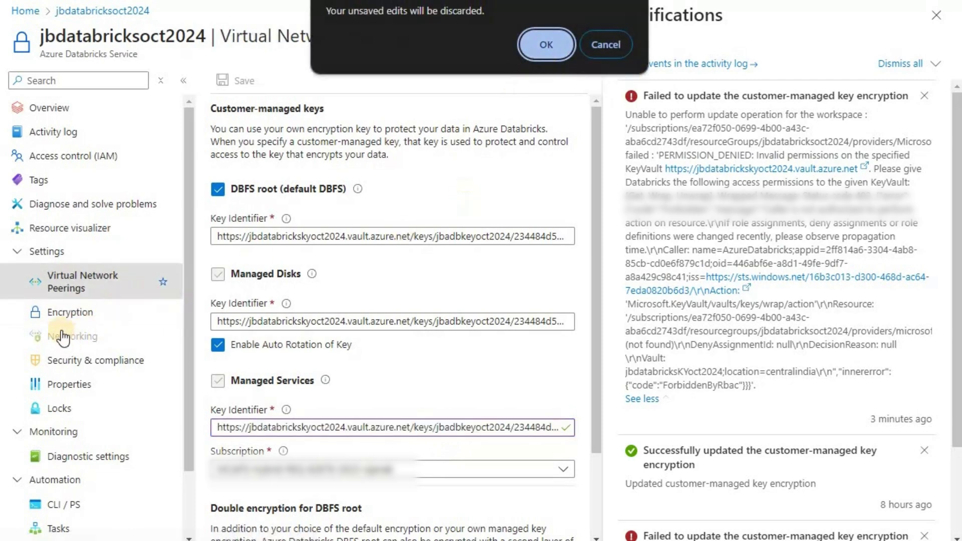
key("Return")
key("alt+Left")
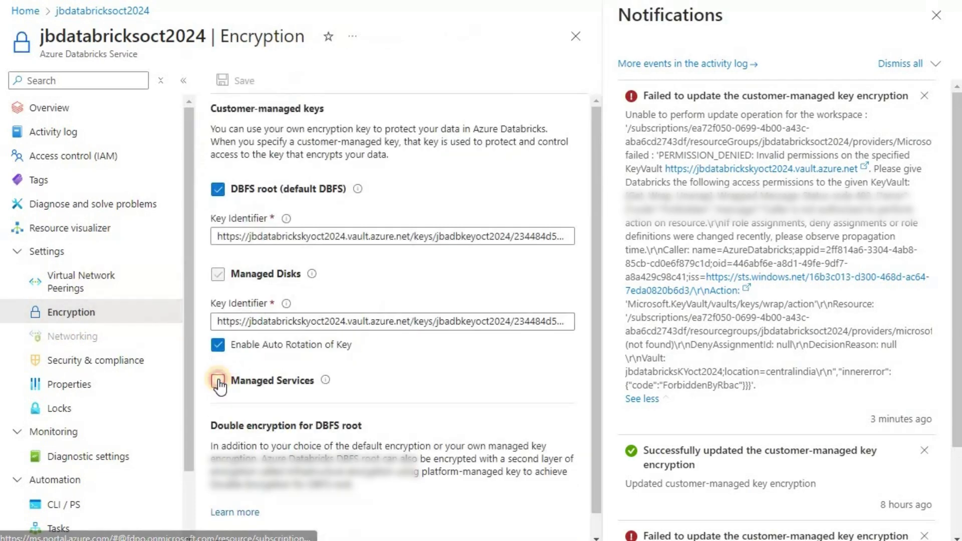
Step: Enable Managed Services with the copied jbadbkeyoct2024 key identifier, save the encryption settings and close the notifications
left_click(218, 381)
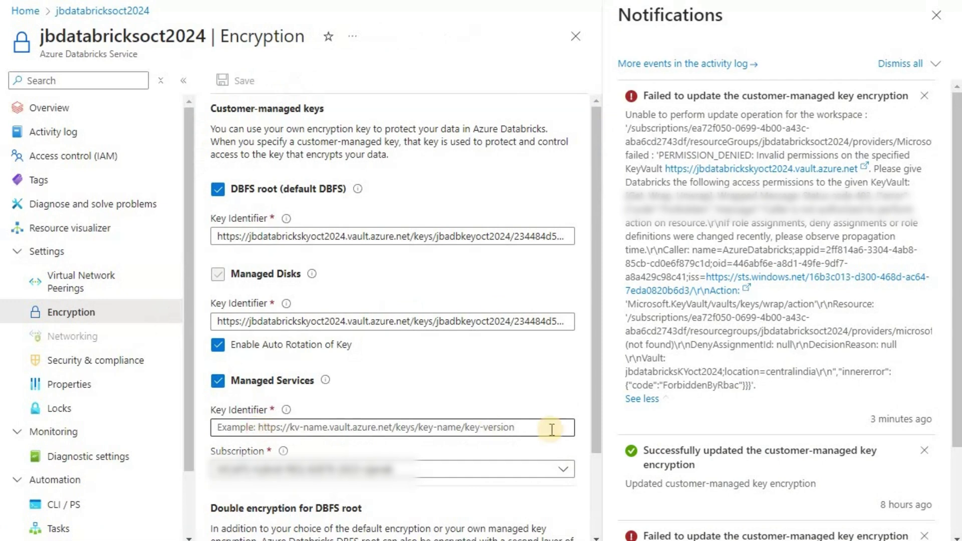
left_click(552, 427)
left_click(389, 341)
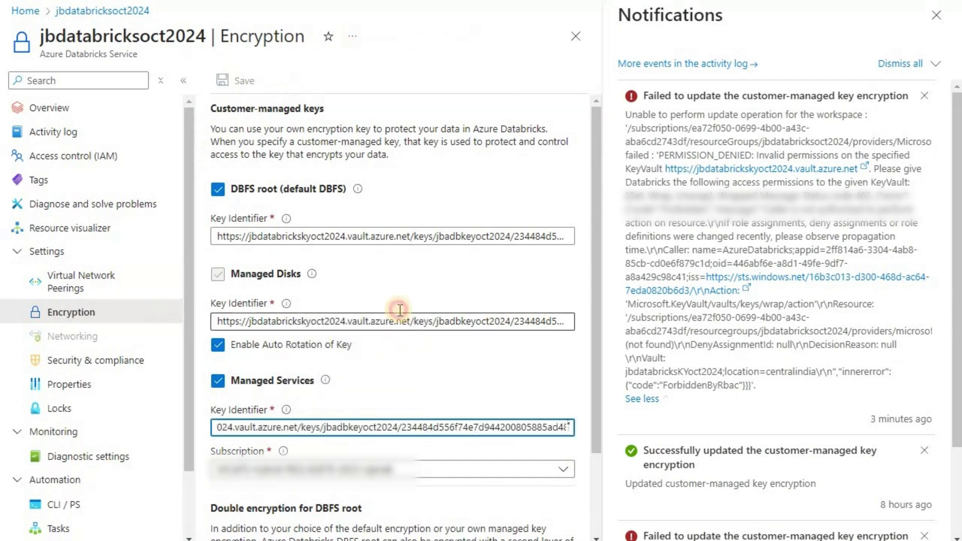
left_click(397, 251)
scroll(427, 359, "down", 1)
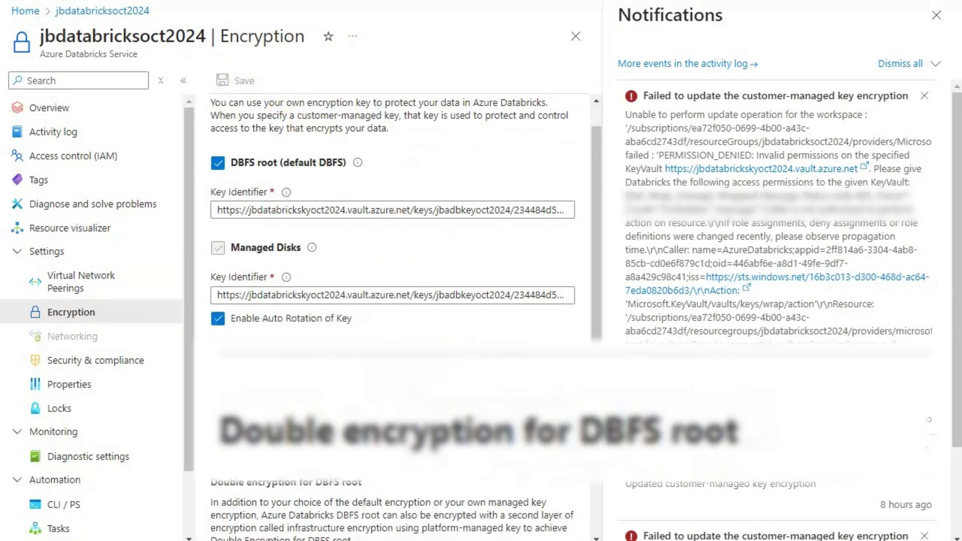
scroll(400, 300, "down", 3)
left_click(238, 81)
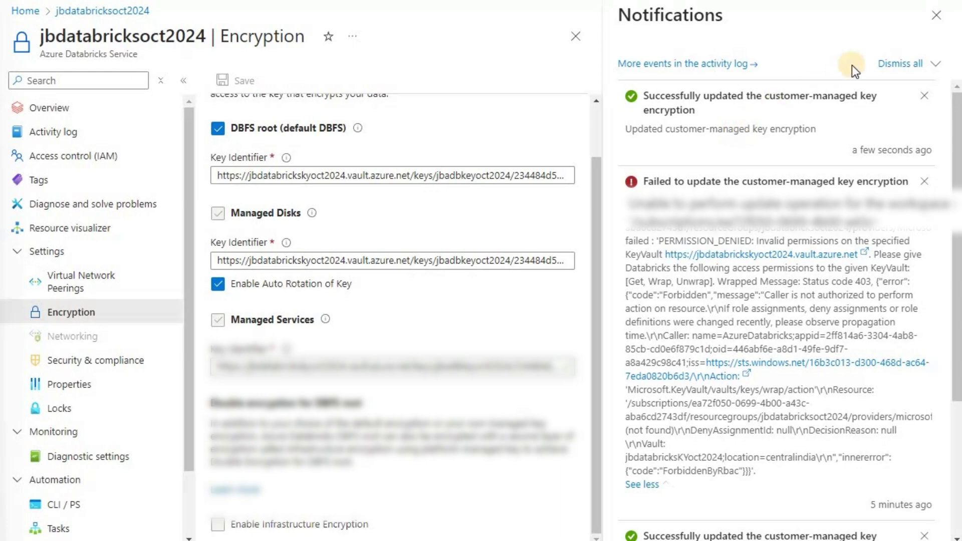
left_click(936, 16)
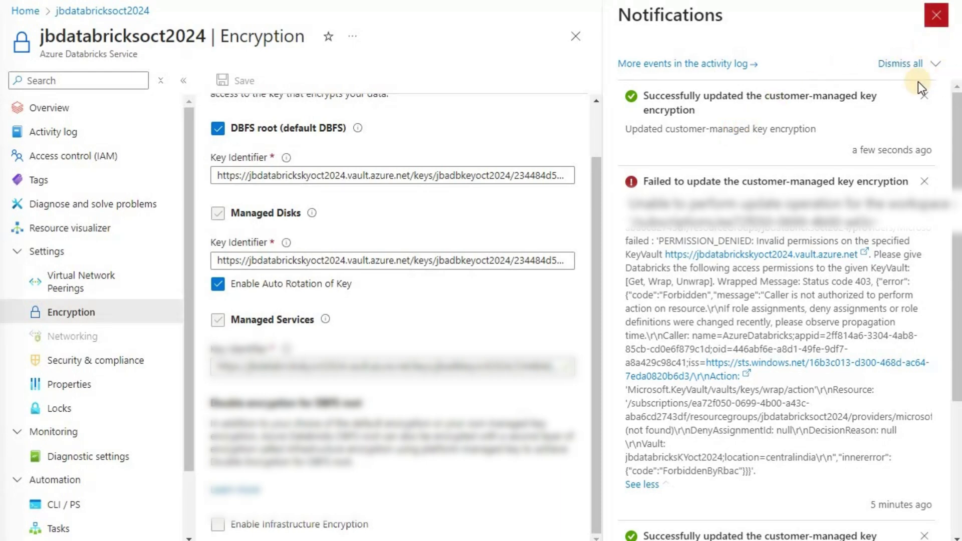